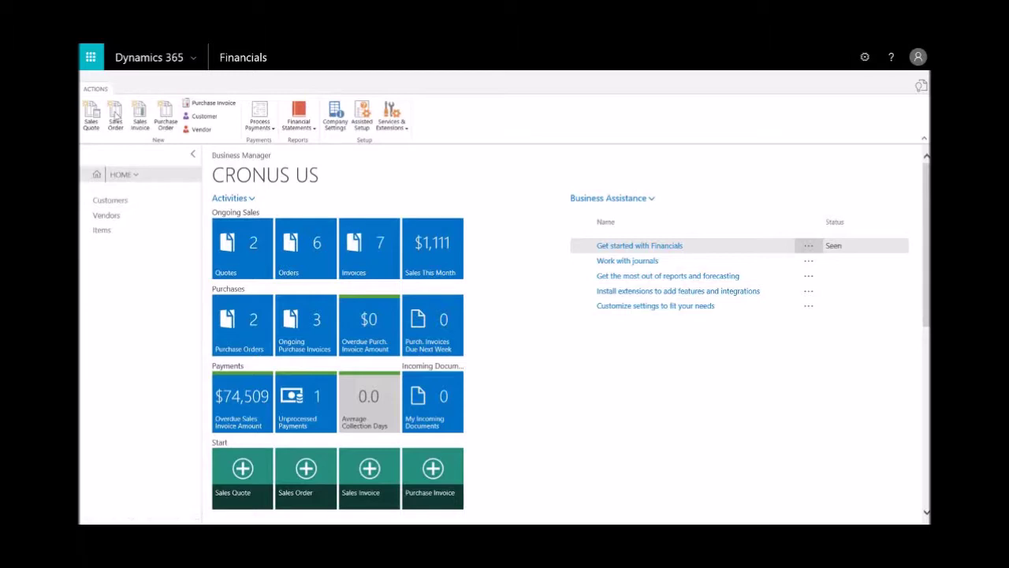
# Step: Create a new sales order for the customer Coho Winery
pyautogui.click(115, 115)
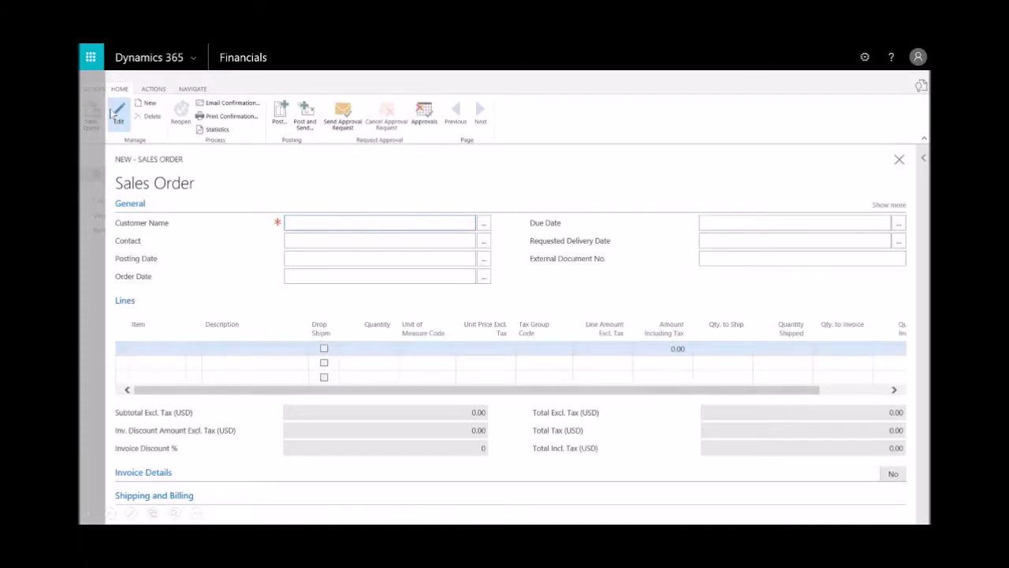
pyautogui.click(290, 224)
pyautogui.write('c')
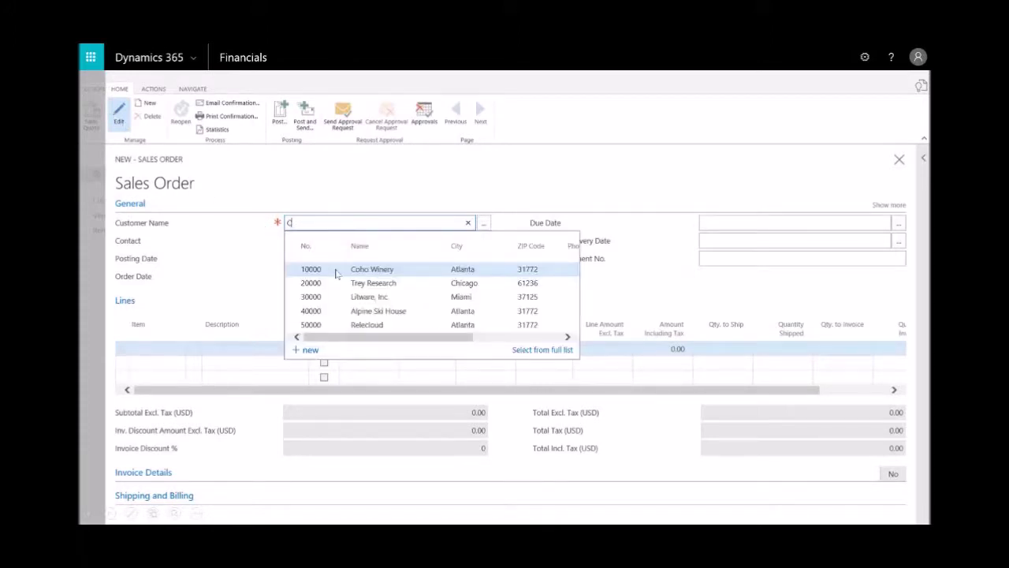
pyautogui.click(383, 272)
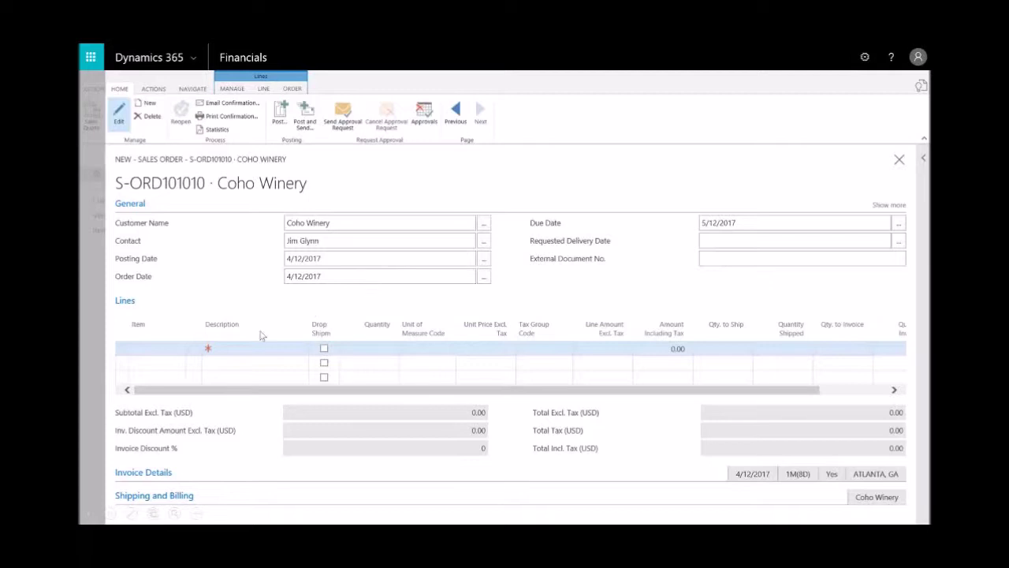
# Step: Add the ATHENS Desk (item 1896-S) to the order lines with quantity 1 and mark the line for drop shipment
pyautogui.click(216, 347)
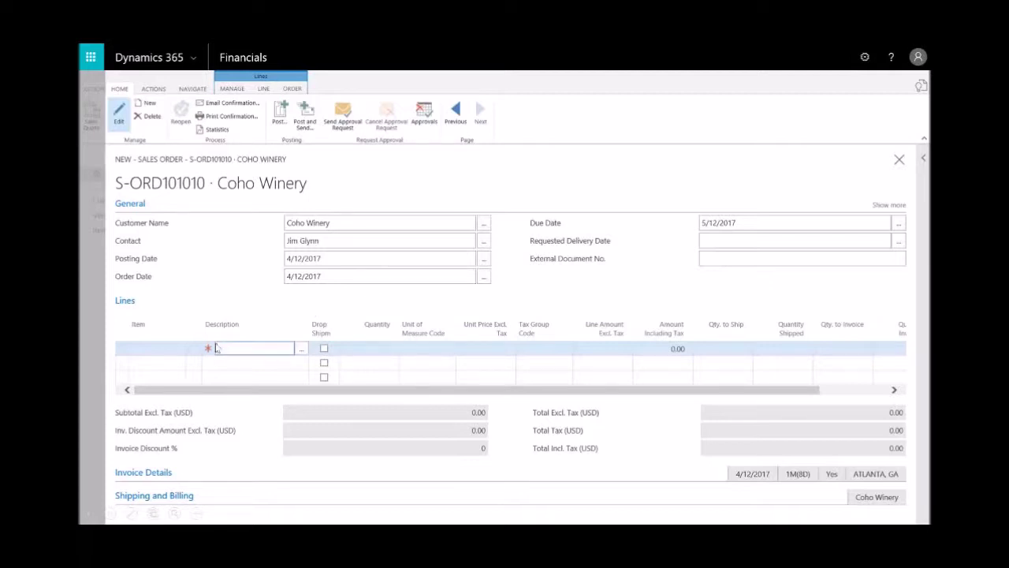
pyautogui.click(300, 349)
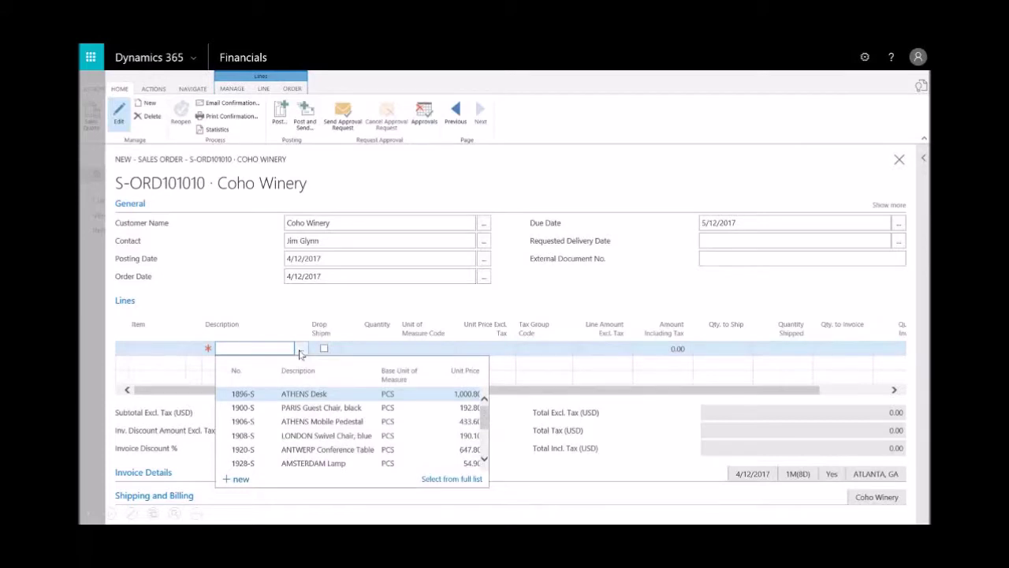
pyautogui.click(332, 394)
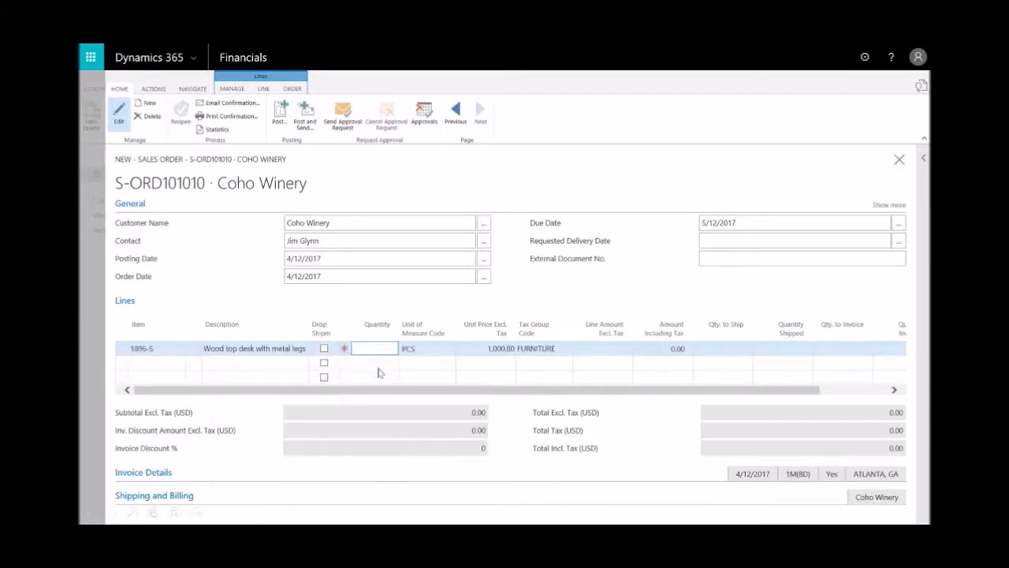
pyautogui.write('1')
pyautogui.press('Return')
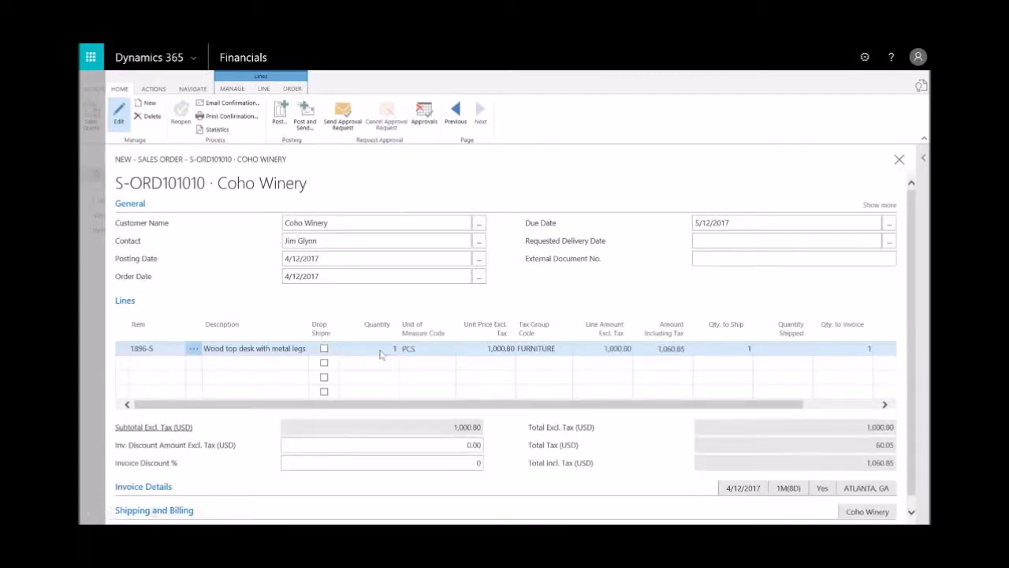
pyautogui.click(324, 348)
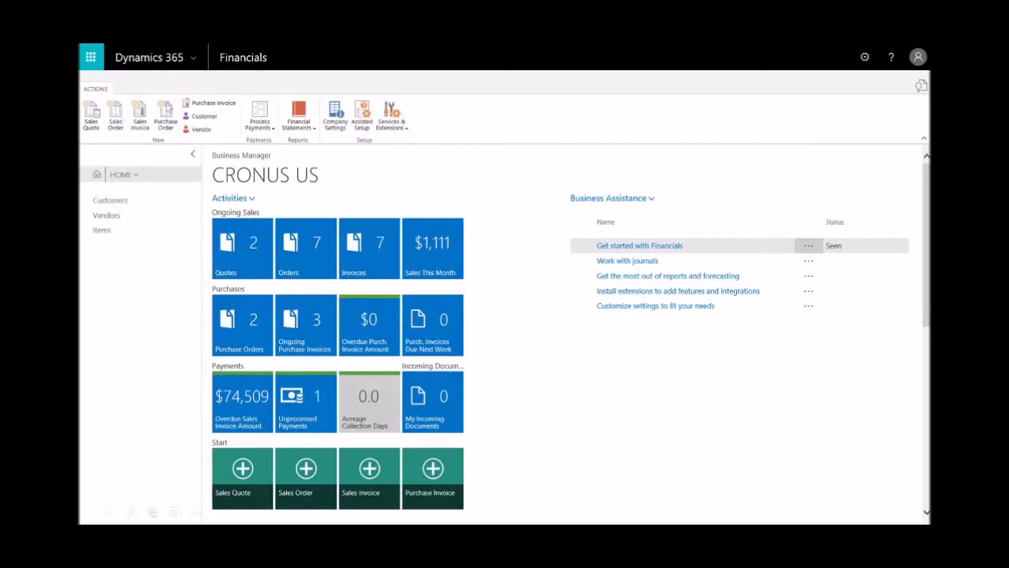
# Step: Create a purchase order for vendor Fabrikam, Inc. with vendor invoice number 102446 and Coho Winery as the sell-to customer
pyautogui.click(168, 110)
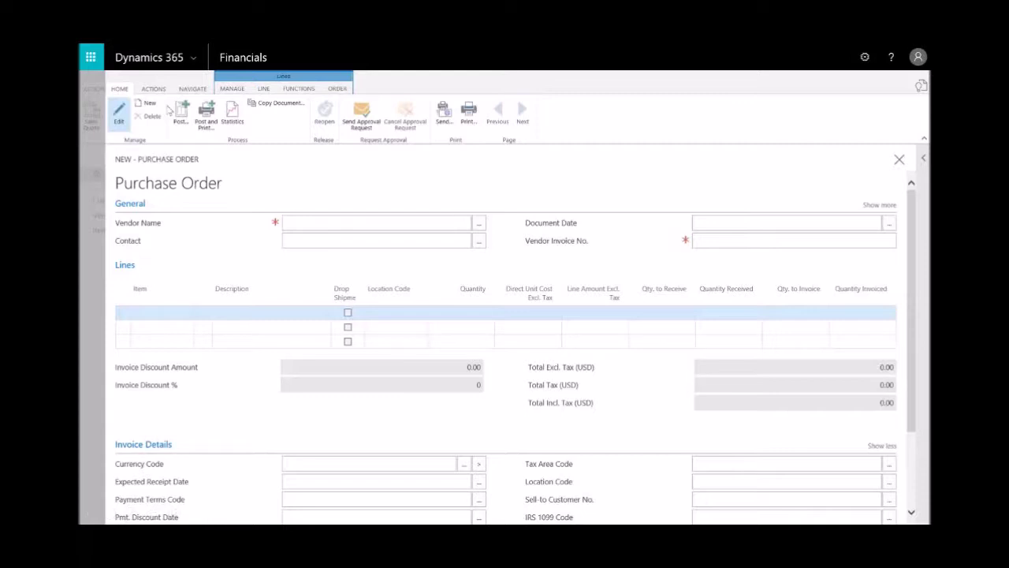
pyautogui.click(289, 224)
pyautogui.write('f')
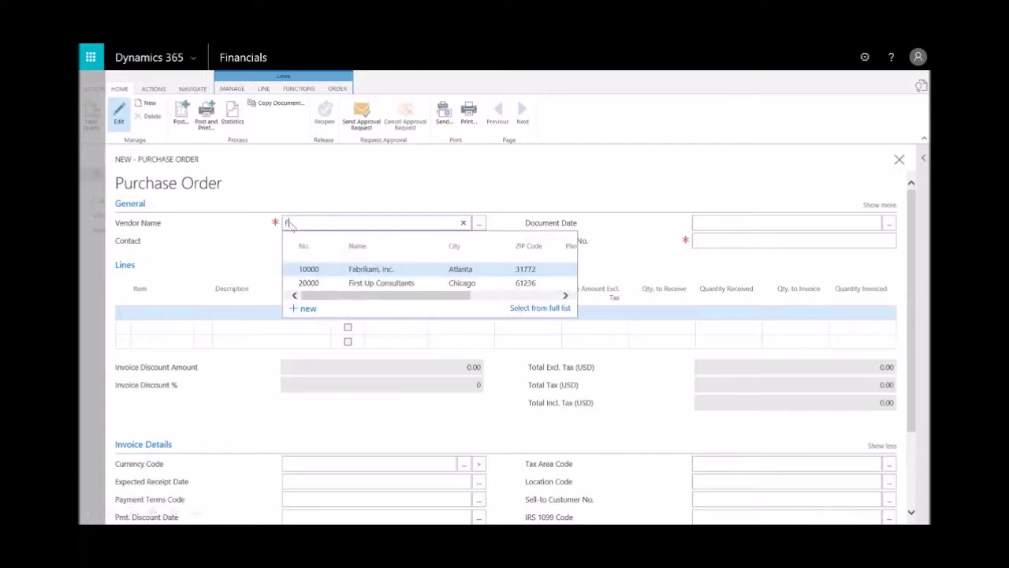
pyautogui.click(377, 270)
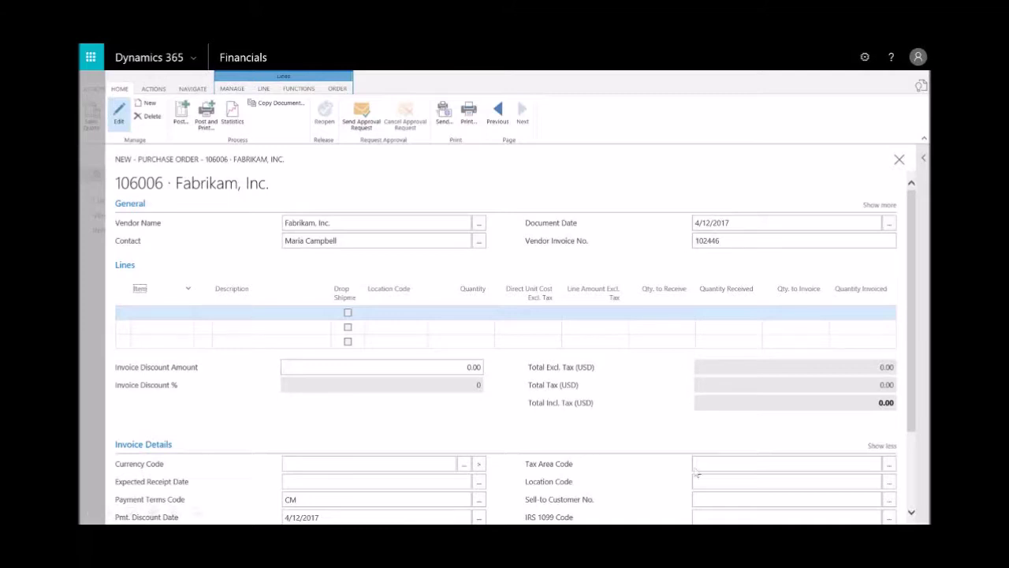
pyautogui.click(889, 501)
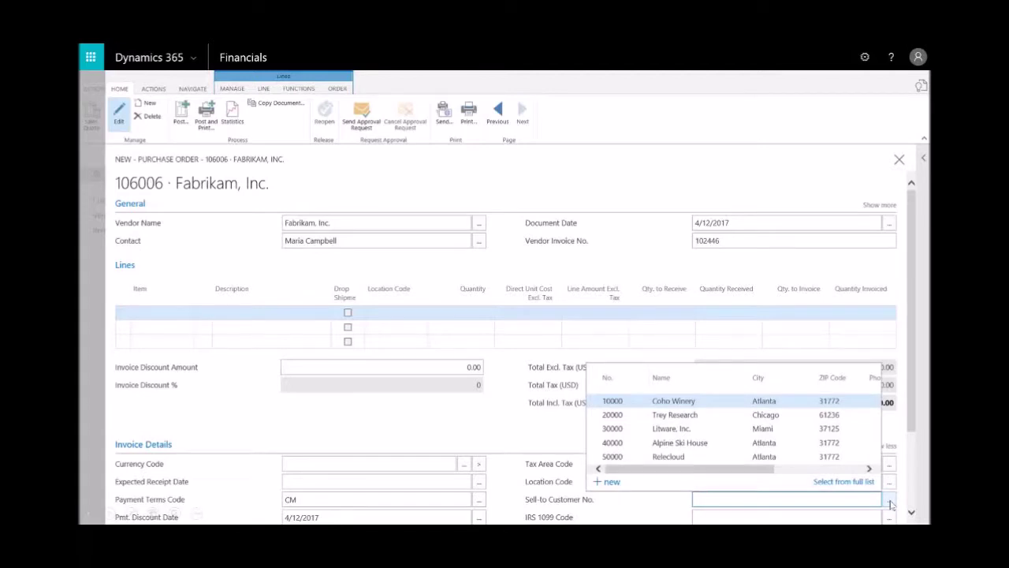
pyautogui.click(690, 404)
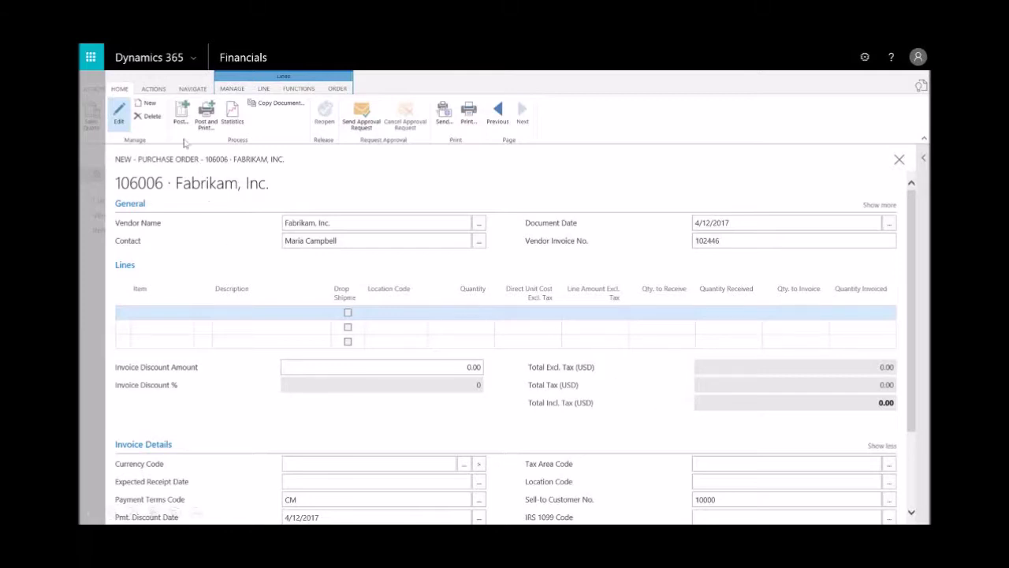
# Step: Link Coho Winery's sales order dated 4/12/2017 to the purchase order for drop shipment
pyautogui.click(154, 88)
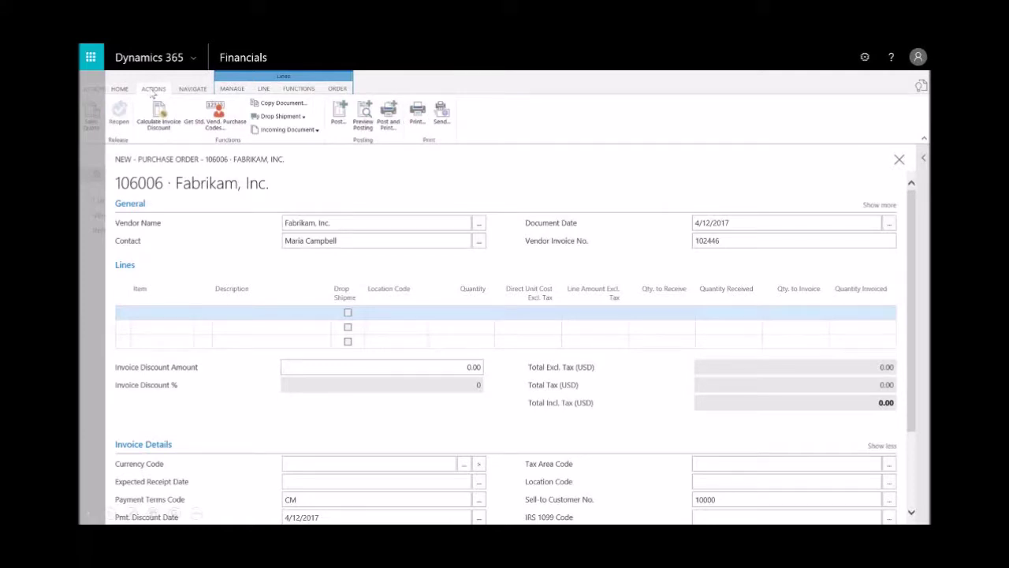
pyautogui.click(303, 117)
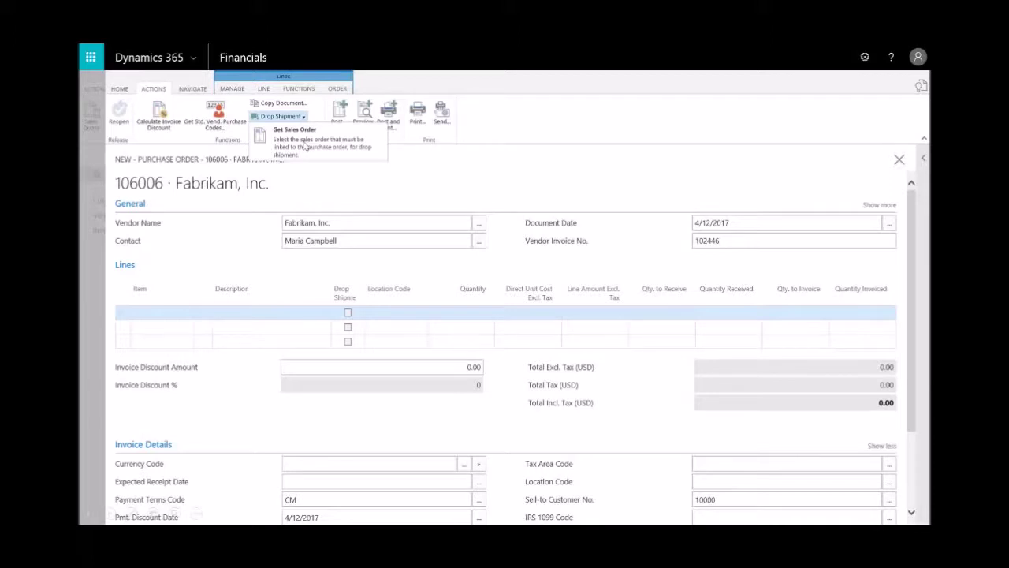
pyautogui.click(303, 146)
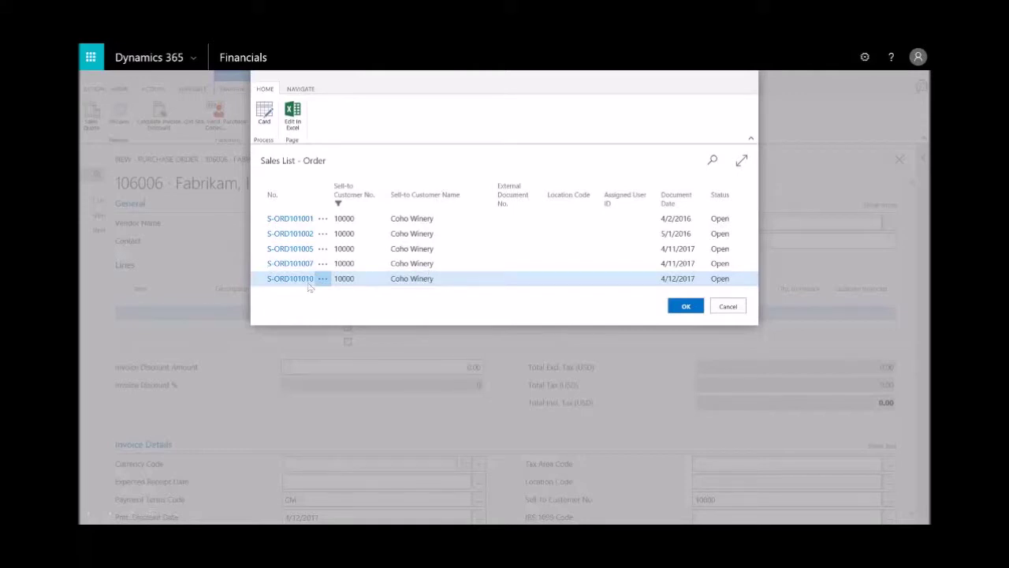
pyautogui.click(687, 306)
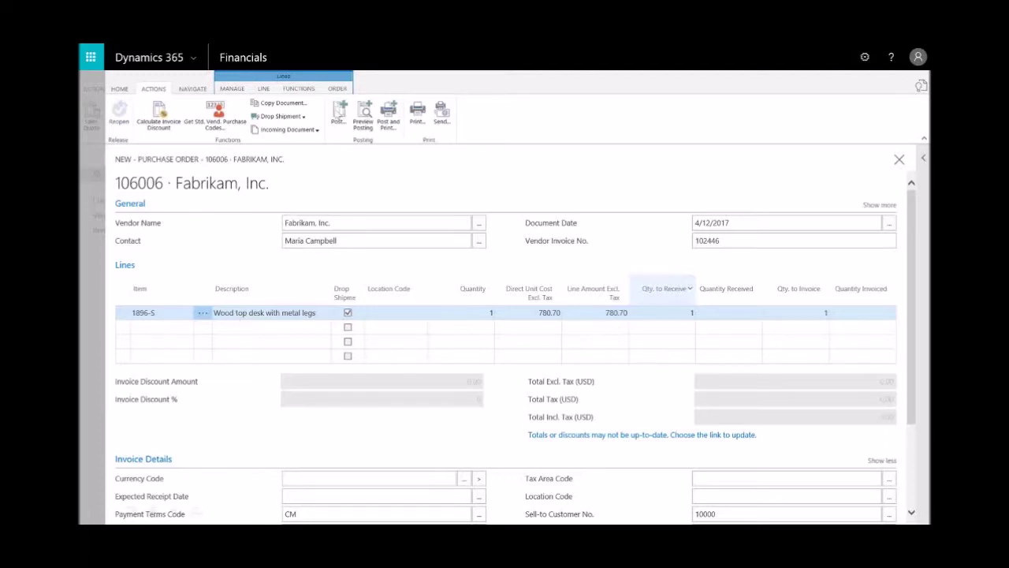
# Step: Post the purchase order with the Receive option and close the purchase receipt
pyautogui.click(339, 116)
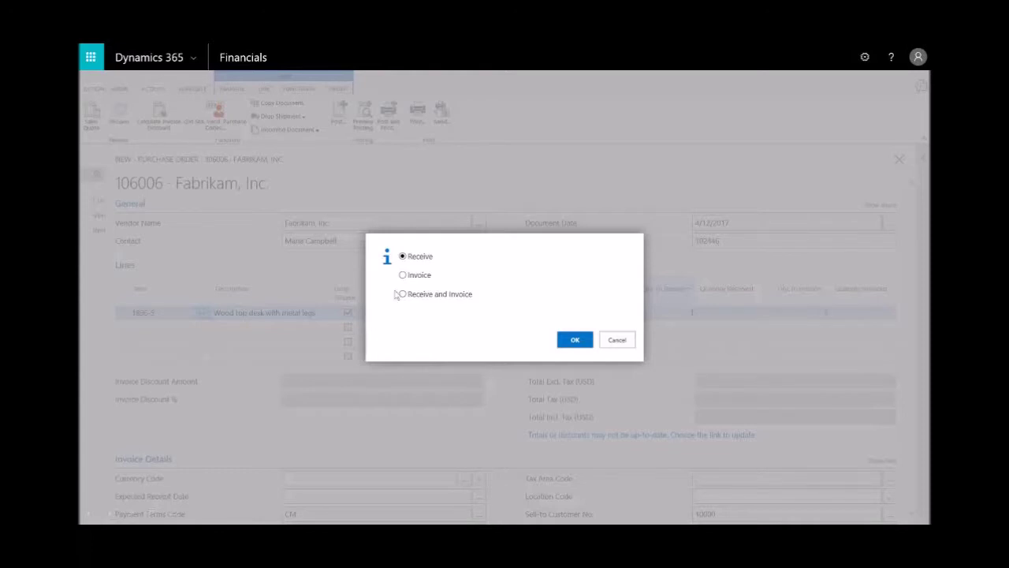
pyautogui.click(574, 341)
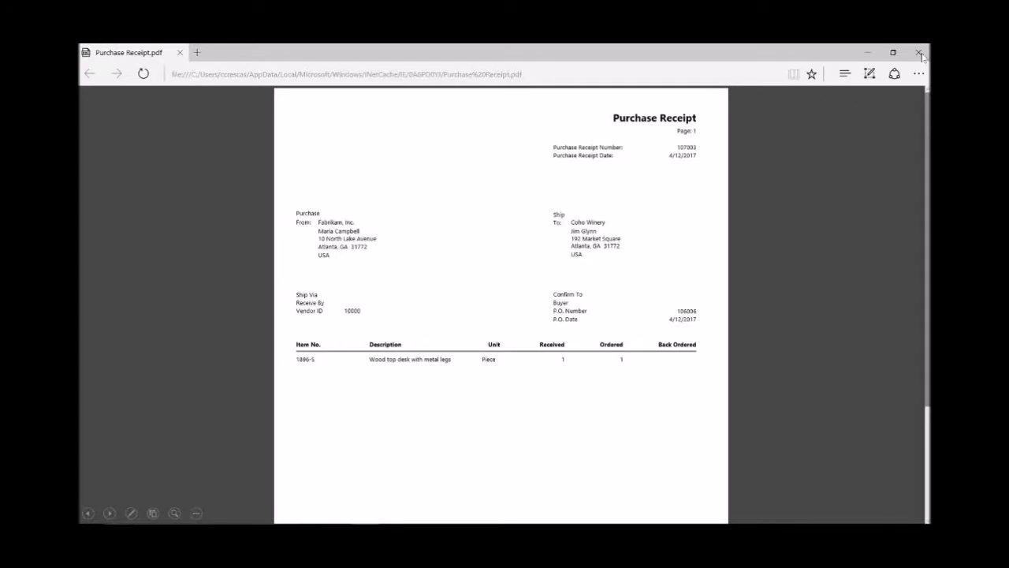
pyautogui.click(822, 169)
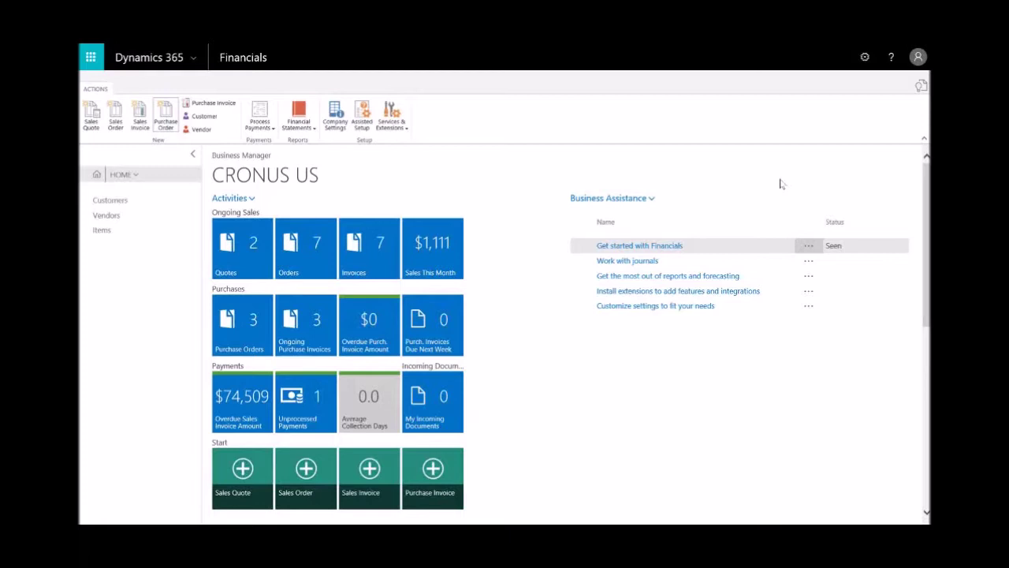
# Step: Open Coho Winery's sales order dated 4/12/2017 from the ongoing orders, then post and send it with the Invoice option
pyautogui.click(308, 258)
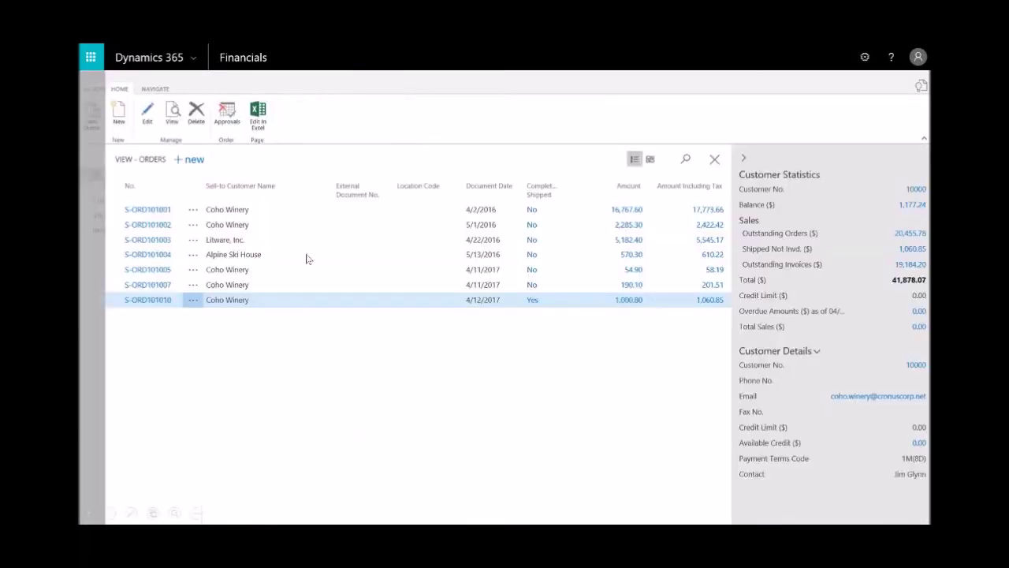
pyautogui.click(145, 302)
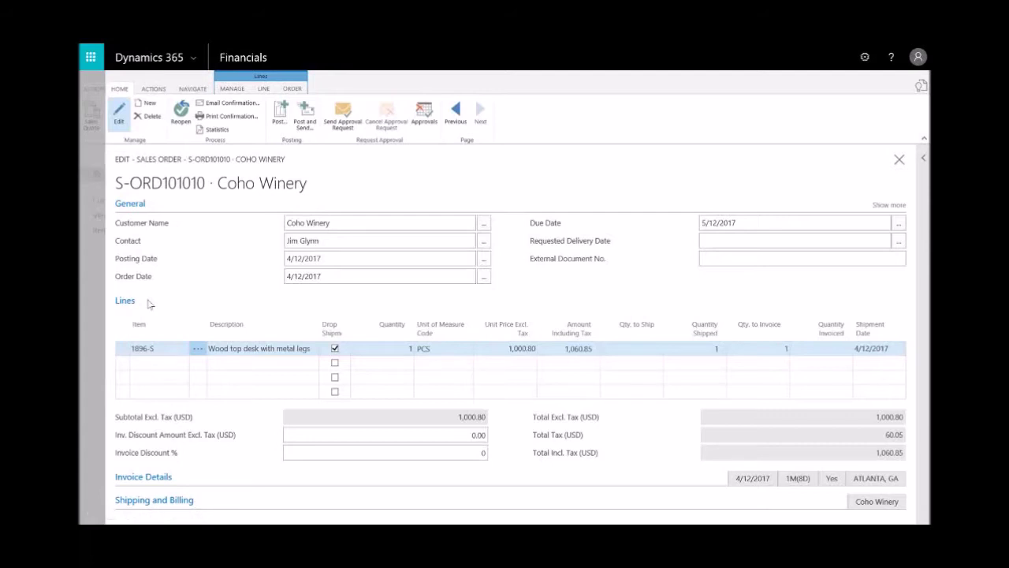
pyautogui.click(304, 118)
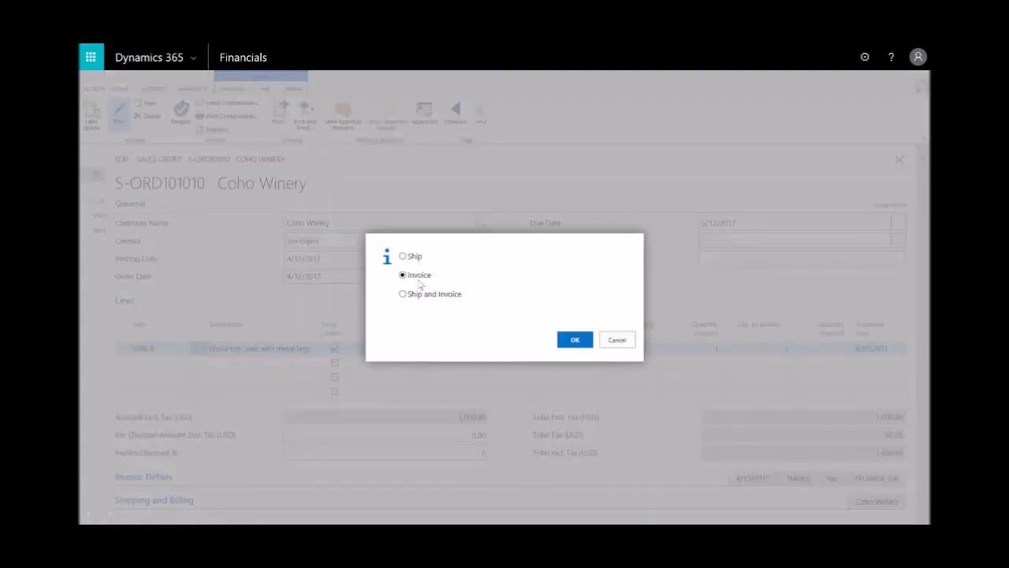
pyautogui.click(575, 339)
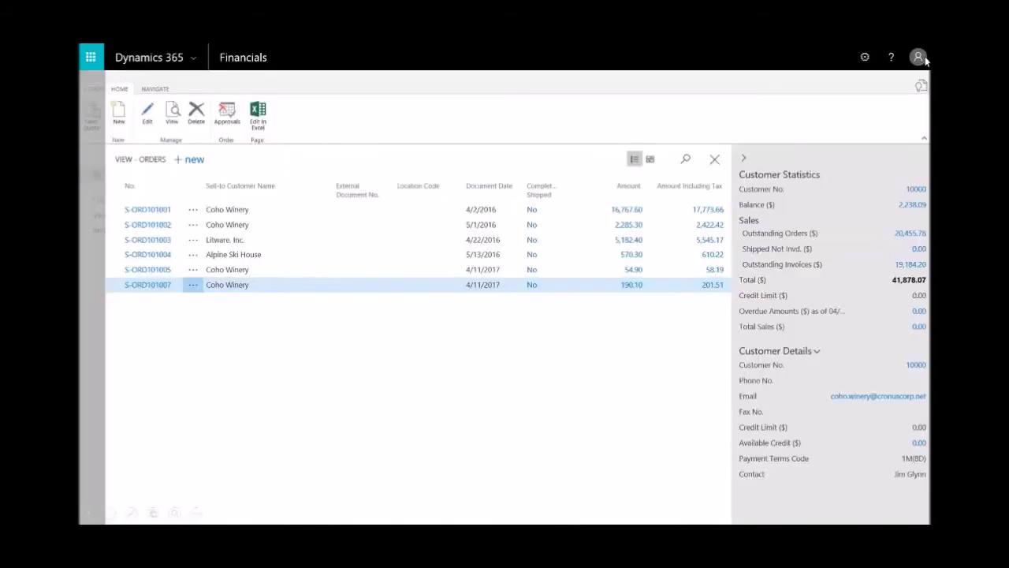
pyautogui.click(922, 56)
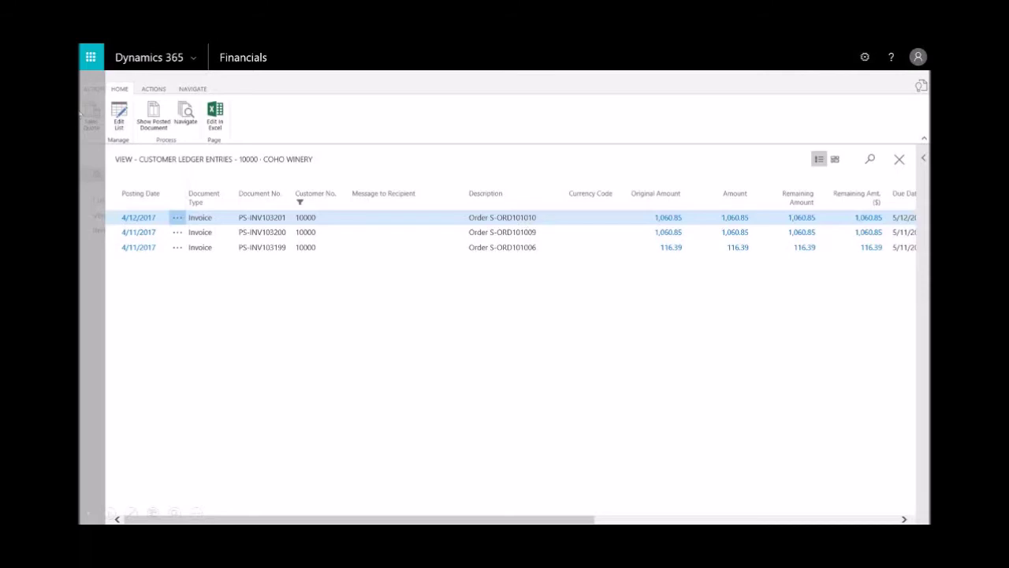
# Step: Look up the entries related to Coho Winery's posted invoice dated 4/12/2017 and examine its G/L entries
pyautogui.click(187, 113)
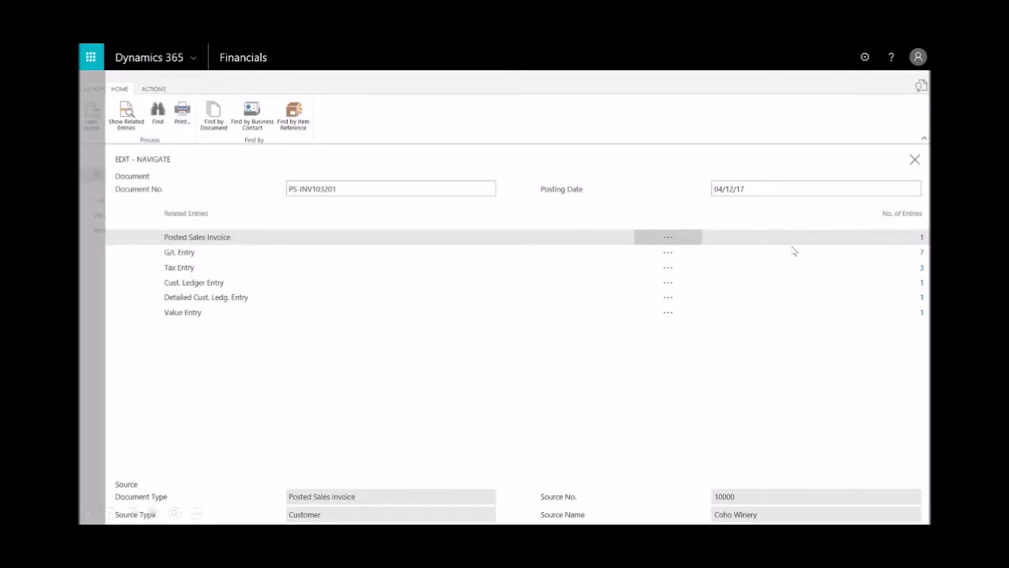
pyautogui.click(922, 252)
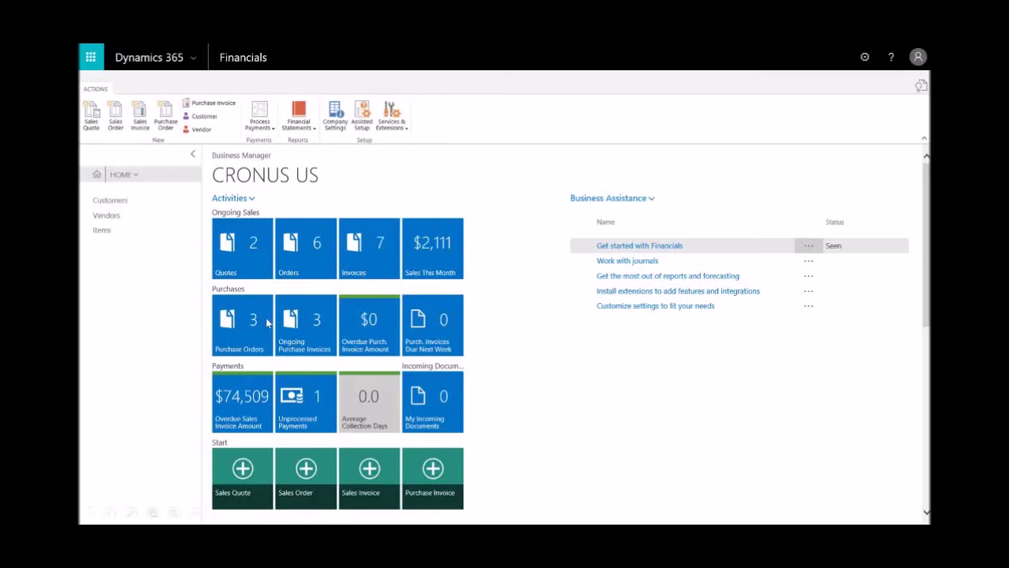
# Step: Post the Fabrikam, Inc. purchase order dated 4/12/2017 with the Invoice option and close the purchase order list
pyautogui.click(249, 330)
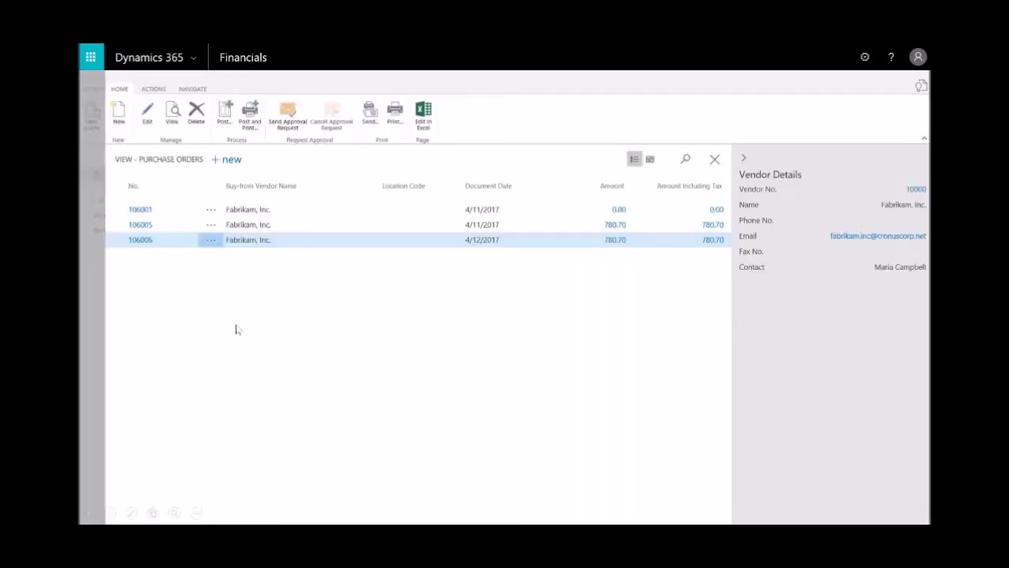
pyautogui.click(142, 243)
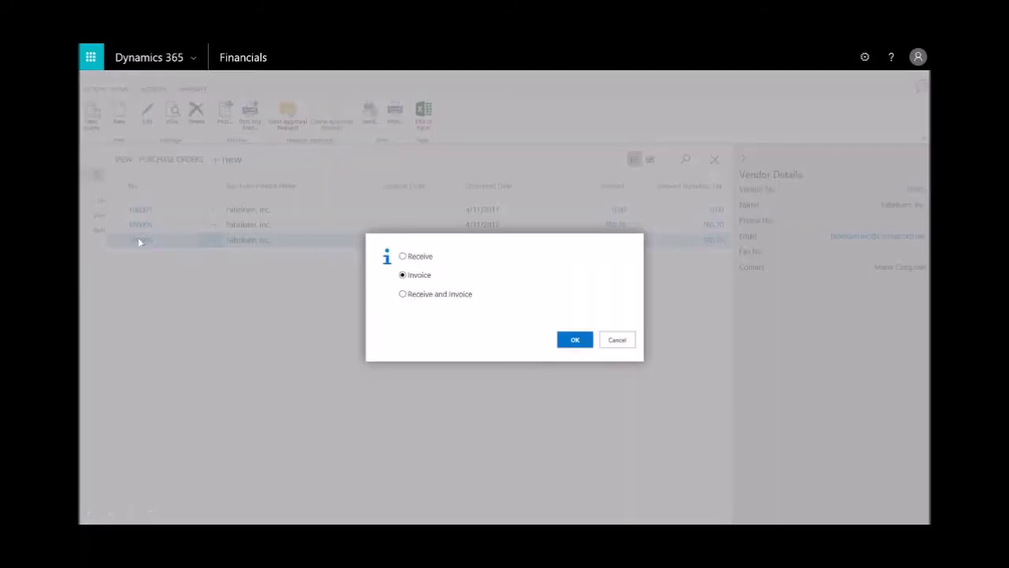
pyautogui.click(571, 341)
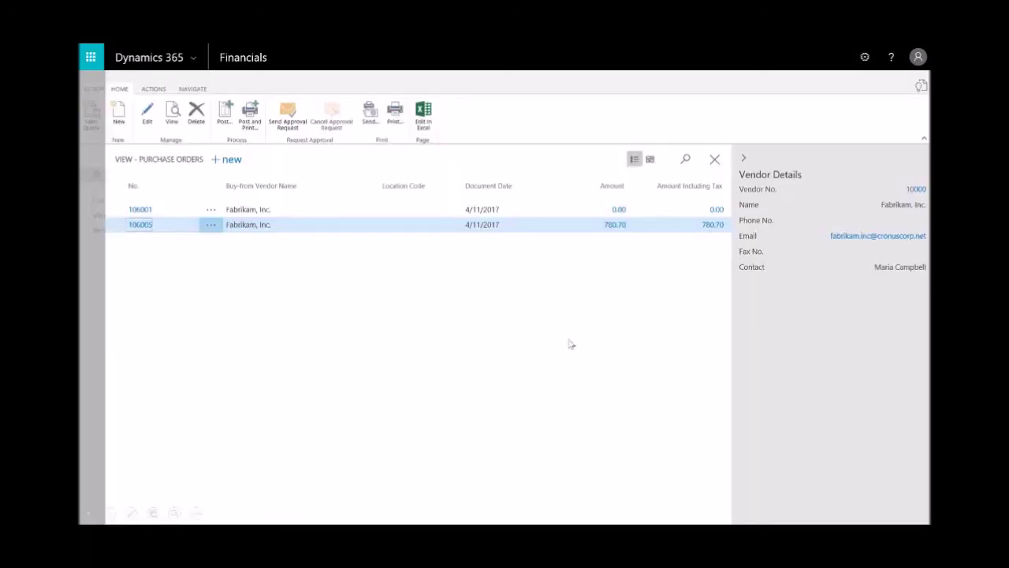
pyautogui.click(713, 161)
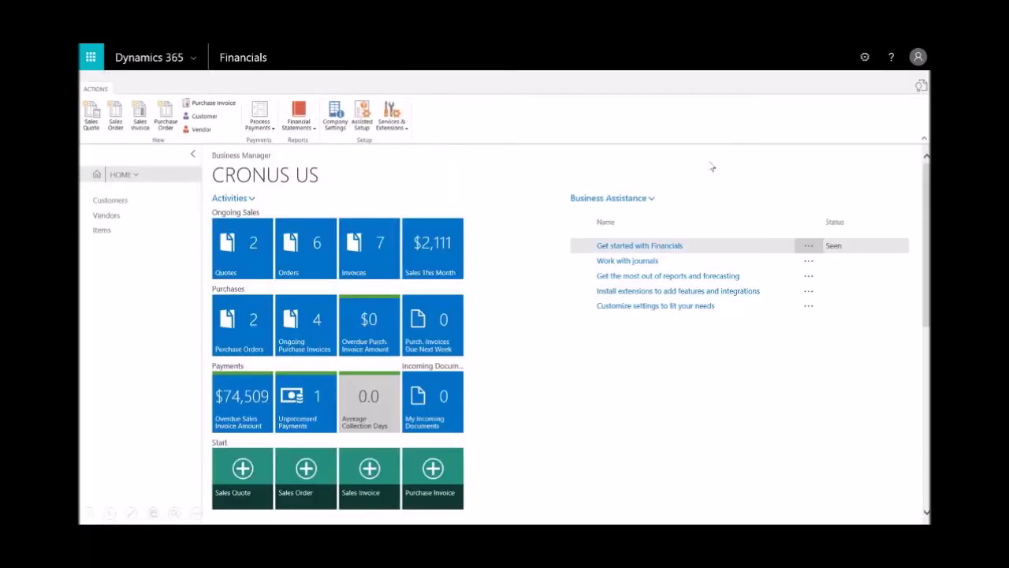
# Step: Check the posted purchase invoices in the Purchasing area and return to the home page
pyautogui.click(98, 180)
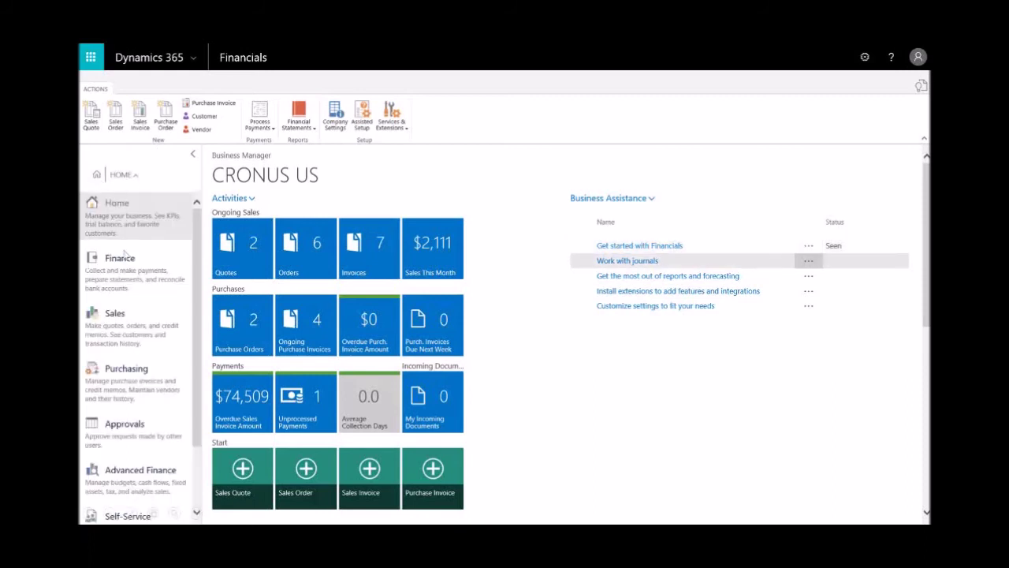
pyautogui.click(126, 368)
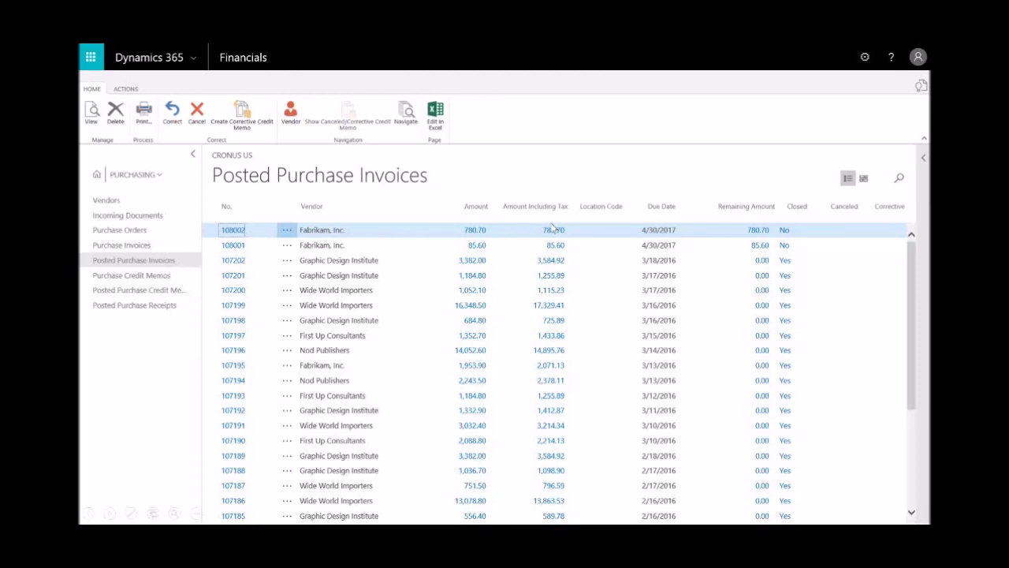
pyautogui.click(97, 174)
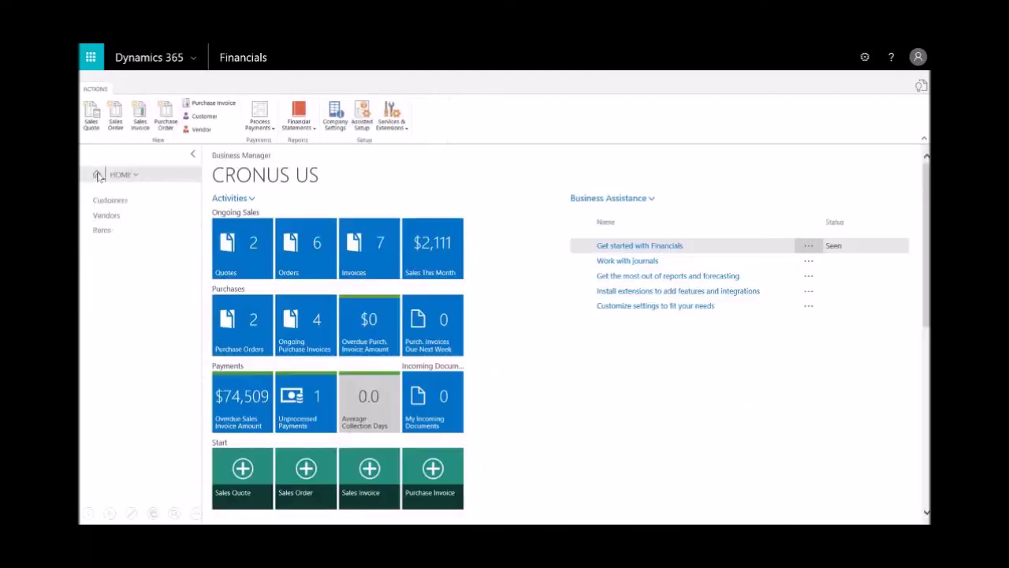